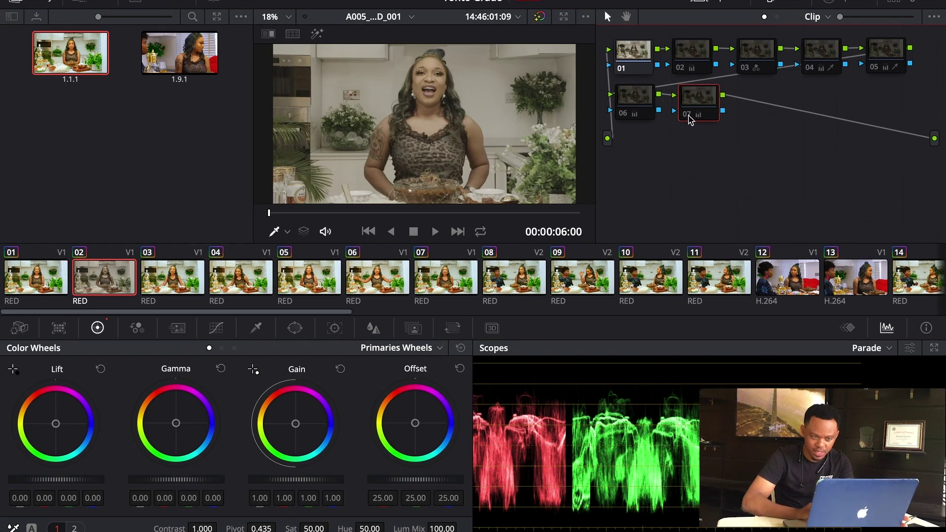
Re-enable grading nodes 02 through 07 and briefly enlarge the viewer to check the grade.
click(681, 69)
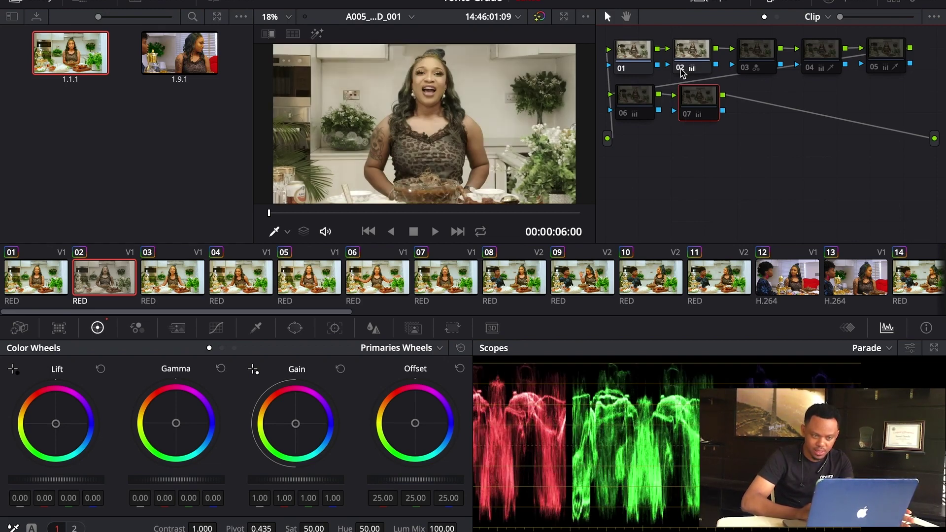
click(745, 68)
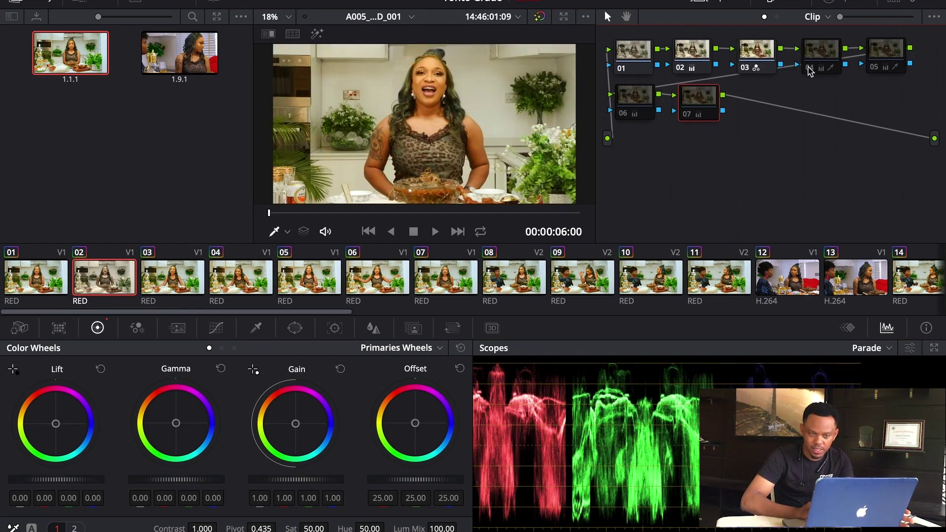
click(804, 70)
click(874, 68)
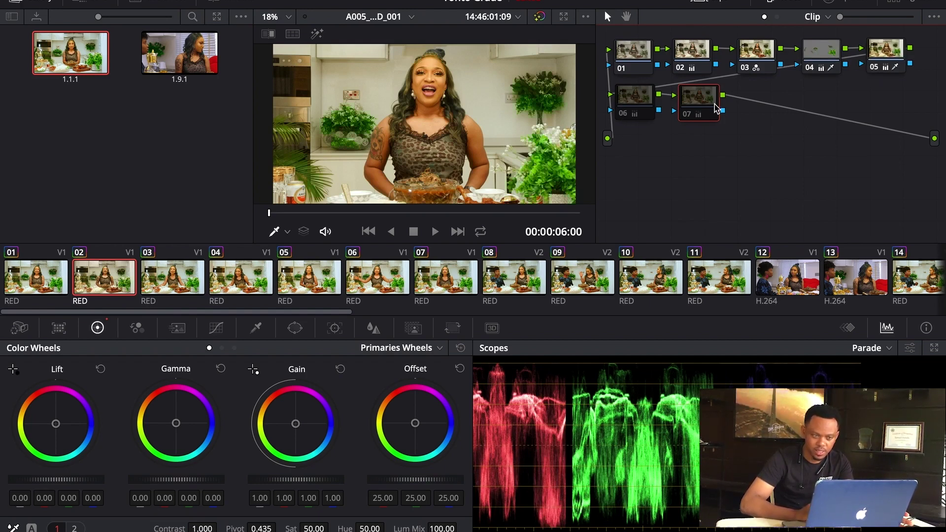
click(637, 117)
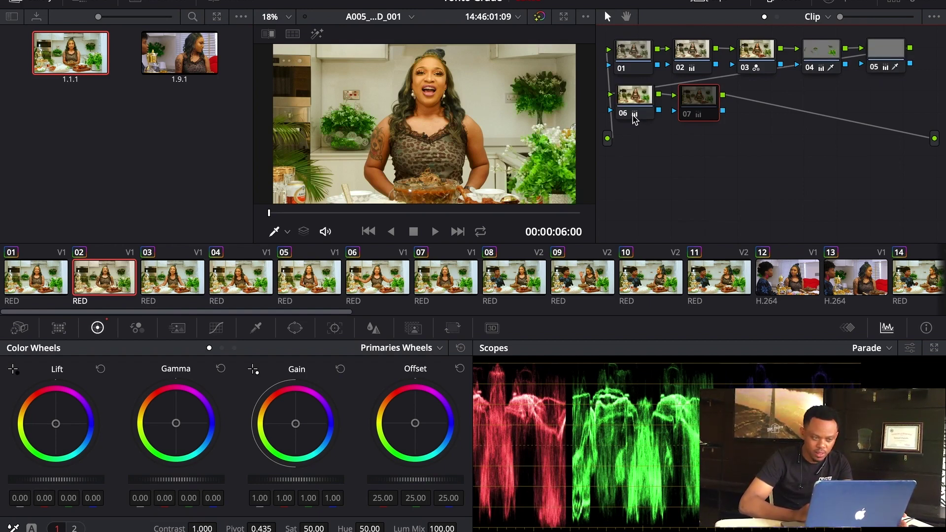
click(688, 115)
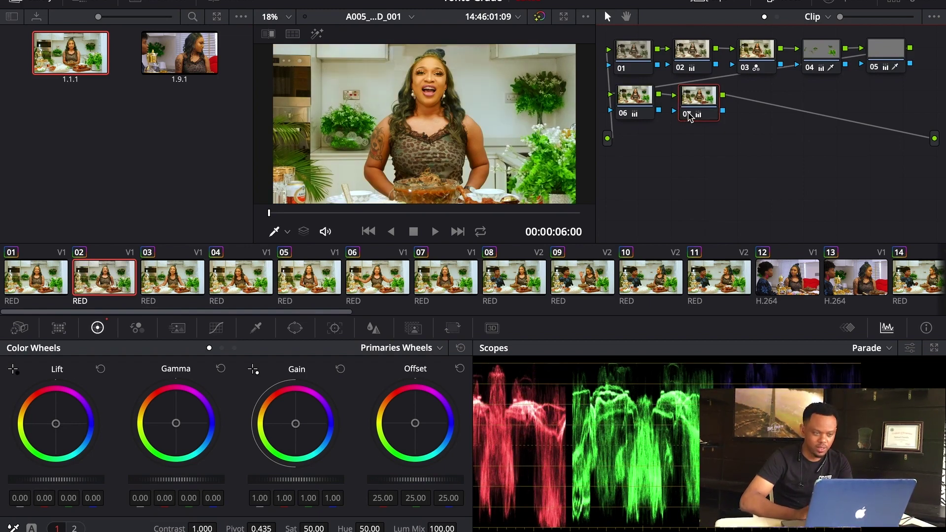
click(562, 16)
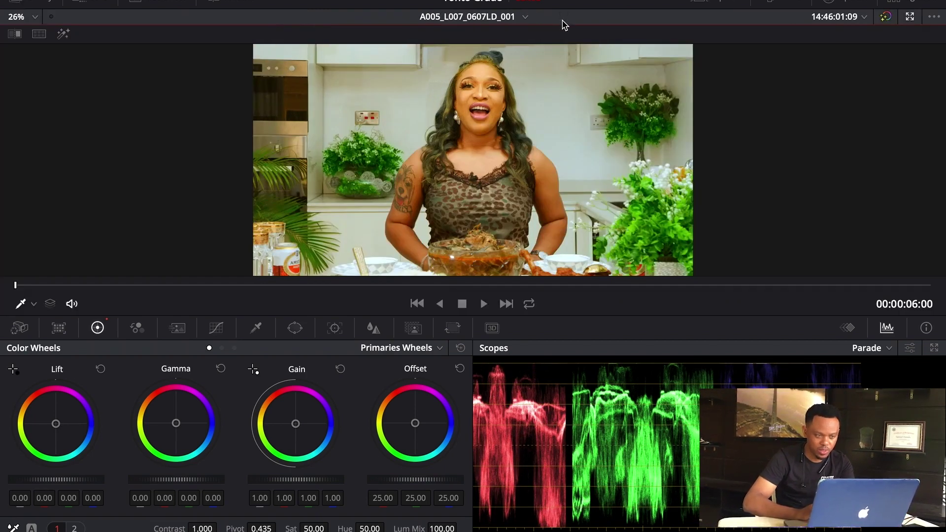
click(909, 18)
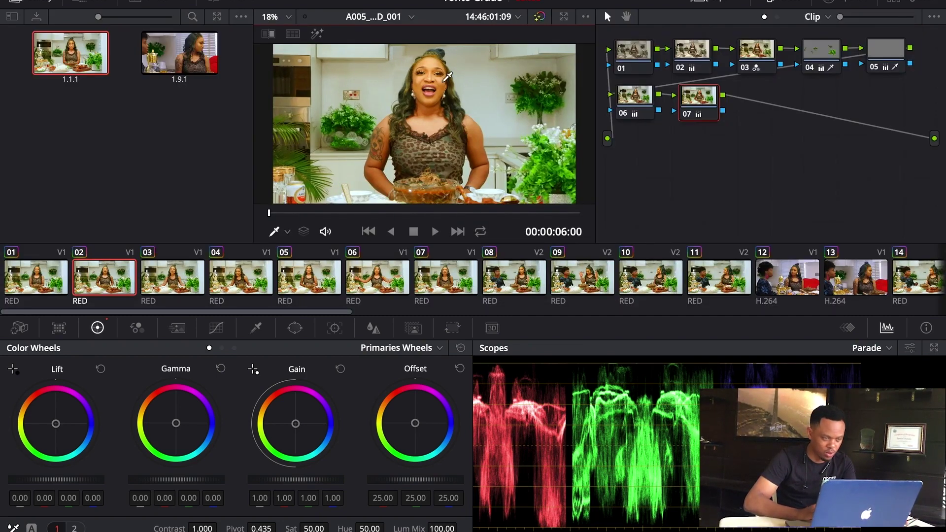
Generate a 3D LUT (CUBE) from clip 02, saved as '3D LUT' in the LUT folder.
right_click(100, 285)
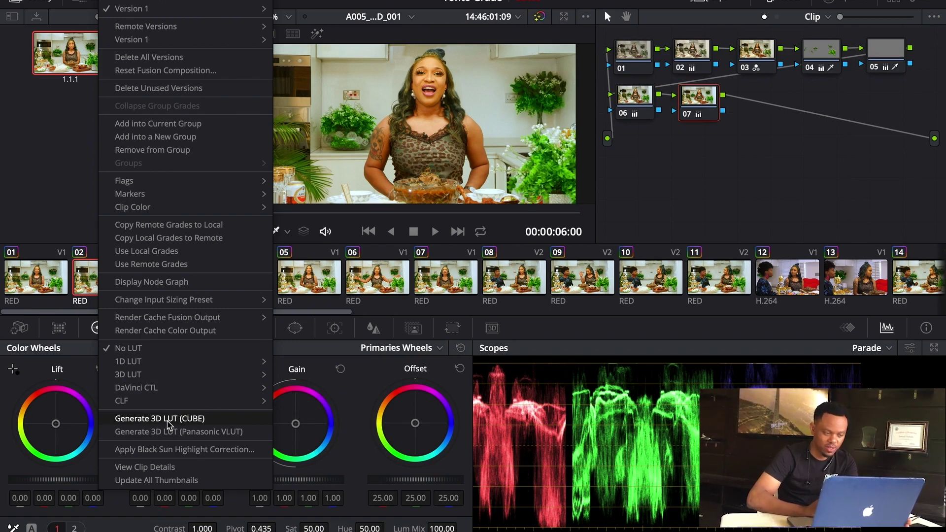
click(169, 426)
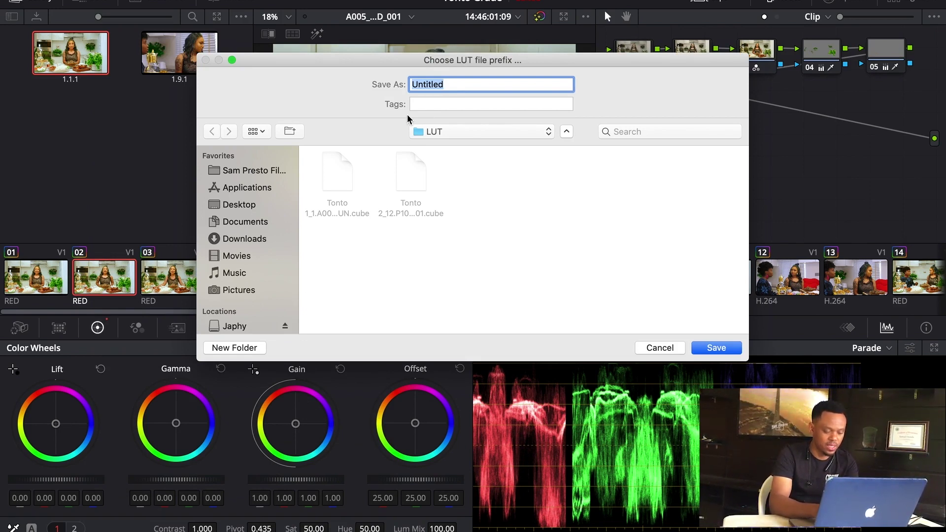
text(3D)
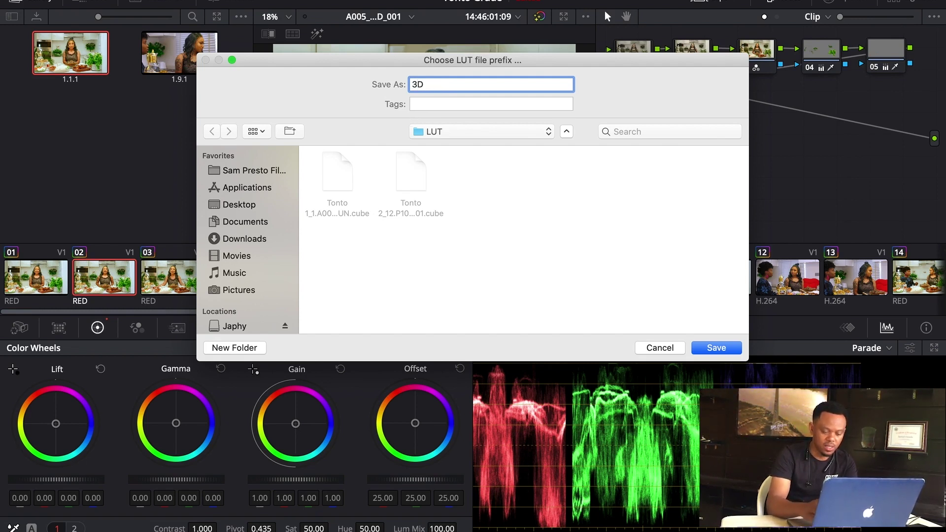
text( LUT)
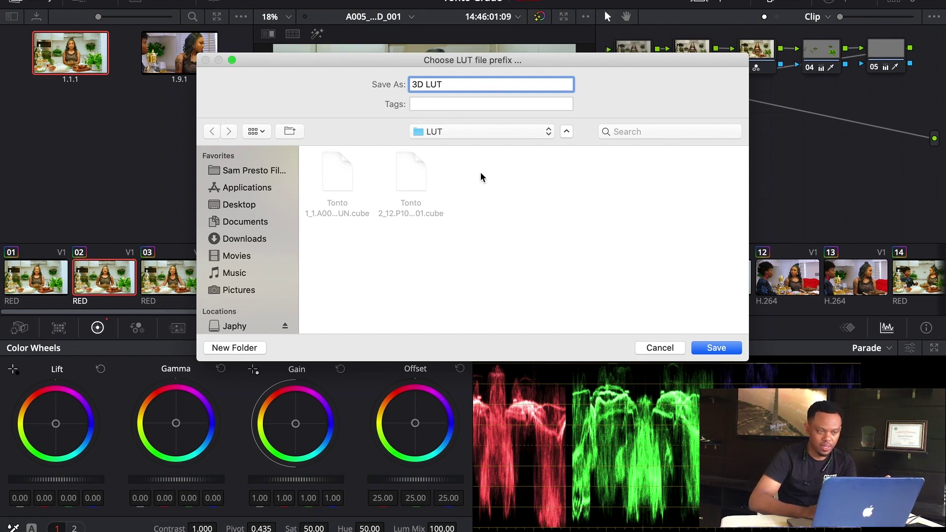
click(715, 348)
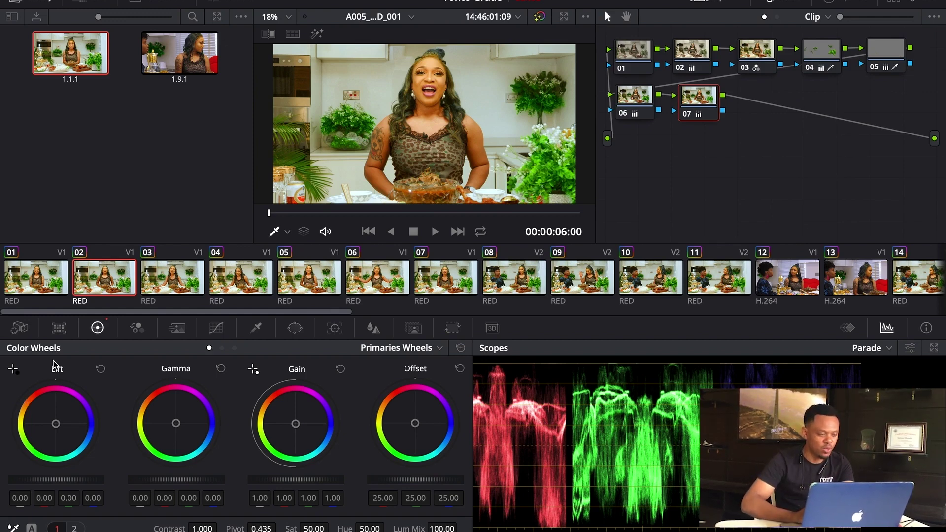
Show the RED clip's Camera Raw palette on the Color page.
click(21, 329)
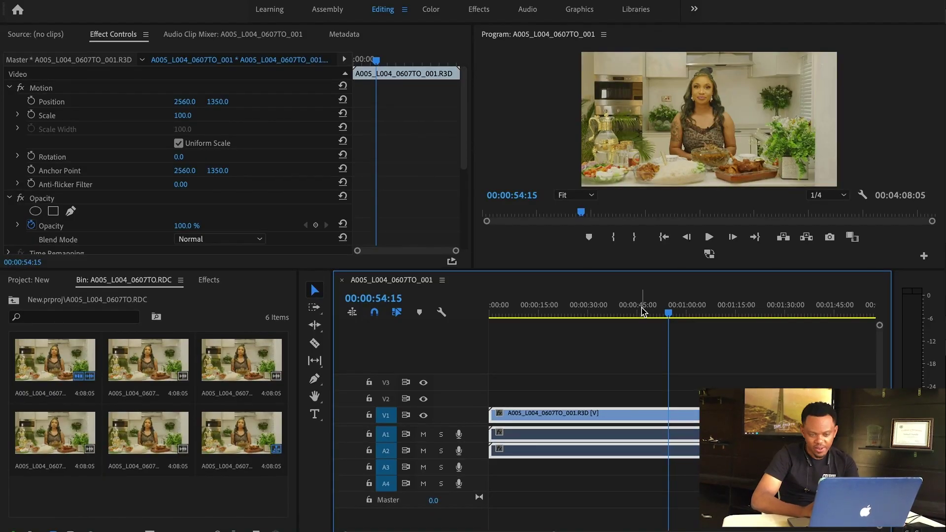
Place the Premiere Pro playhead at 00:00:42:10.
click(628, 311)
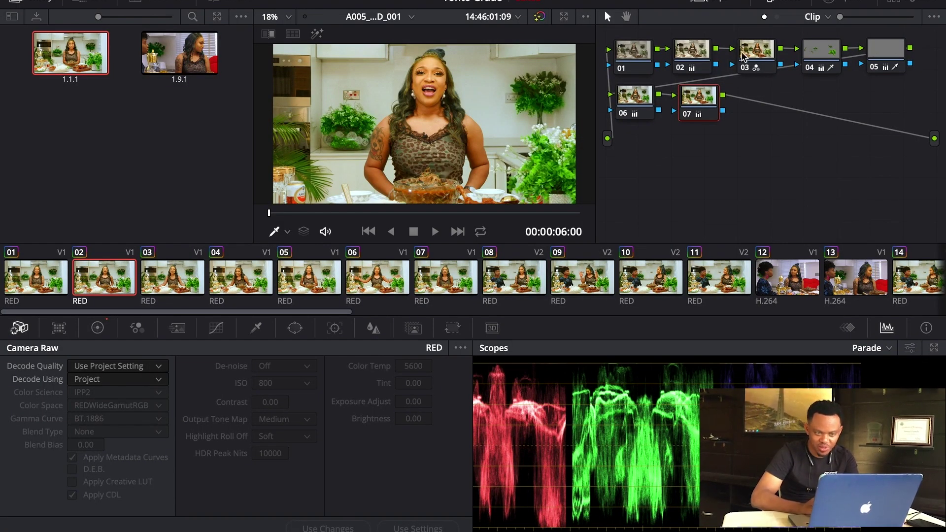
Disable nodes 07, 06, 05, 03 and 02, then bring up Launchpad.
click(687, 117)
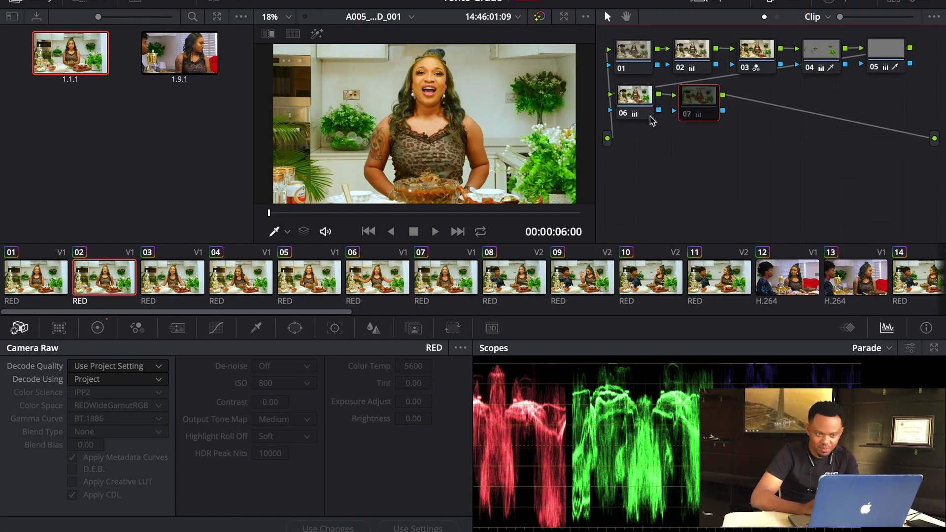
click(625, 119)
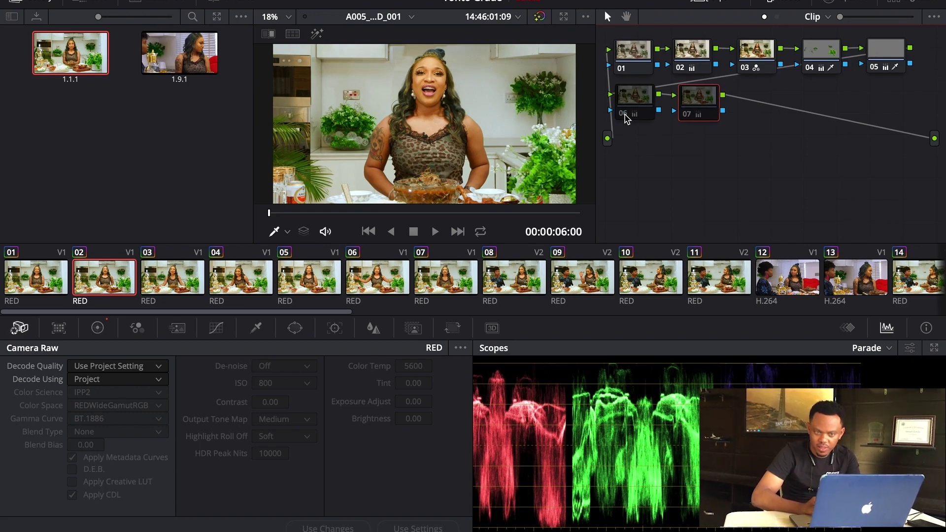
click(625, 119)
click(874, 68)
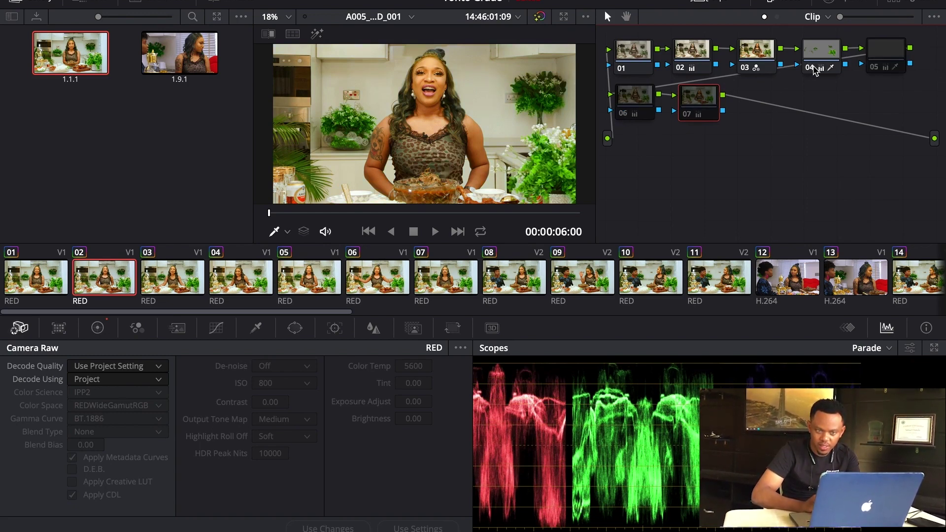
click(746, 67)
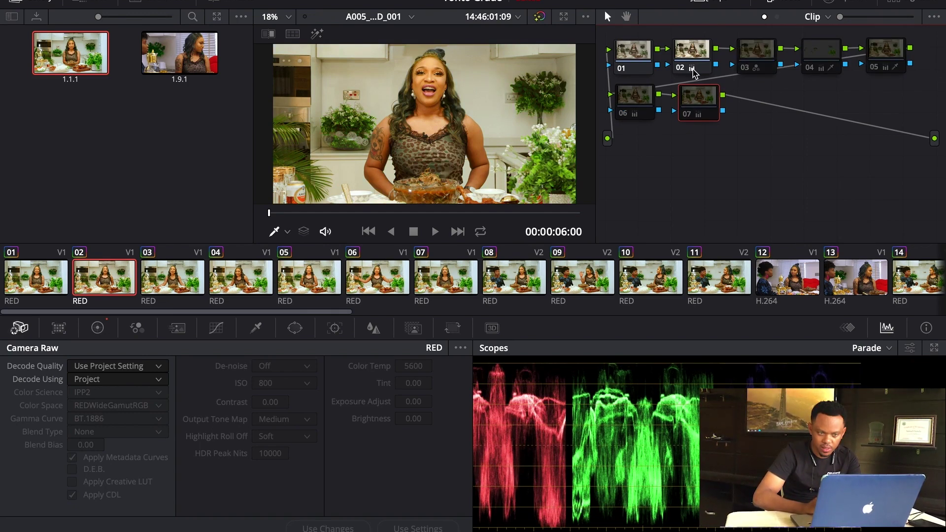
click(686, 70)
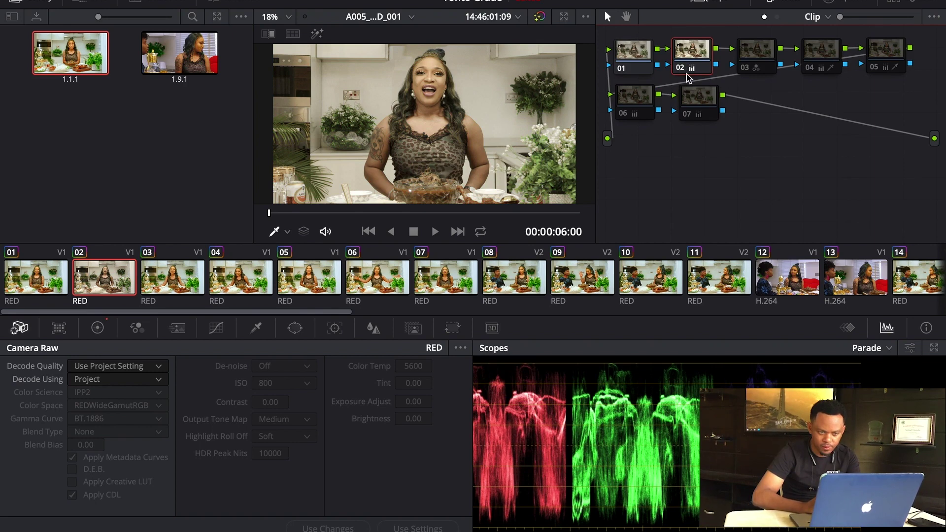
click(680, 71)
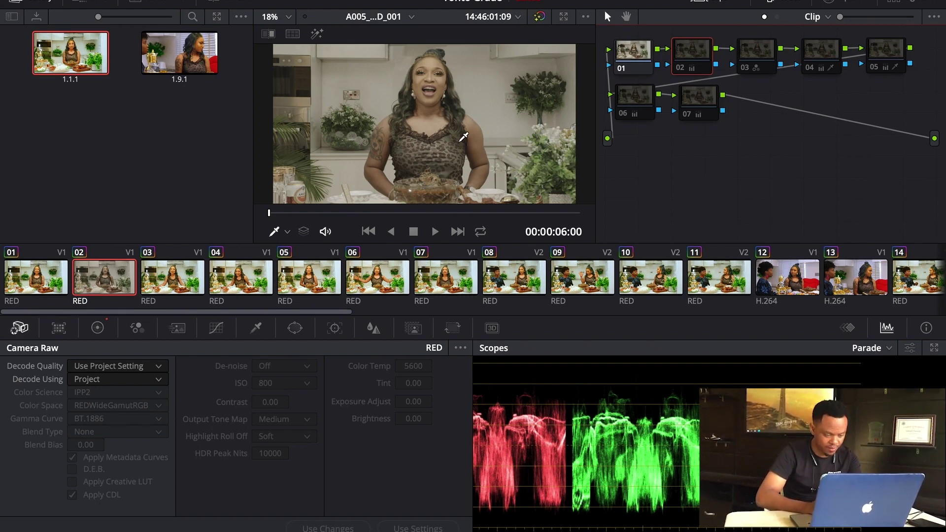
key(F4)
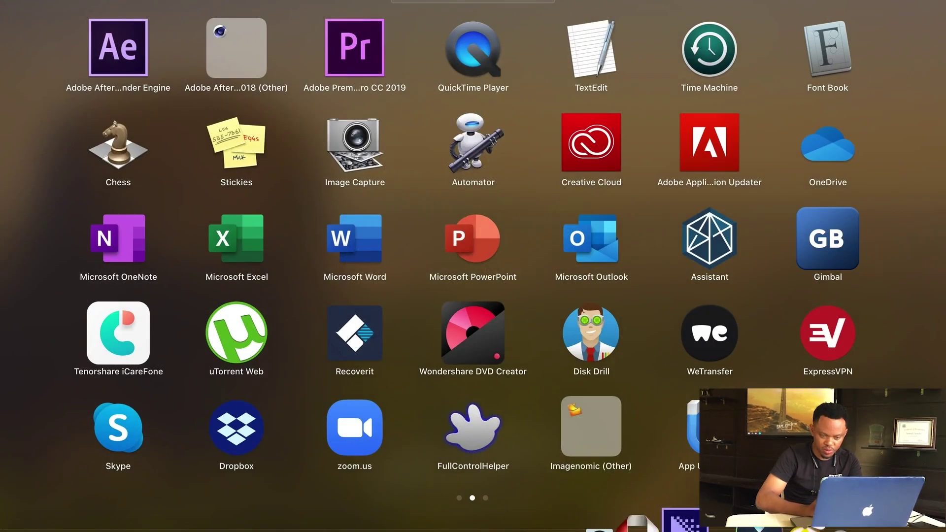
In Premiere Pro, move the playhead to 00:00:33:10 and enlarge the Program Monitor.
click(539, 517)
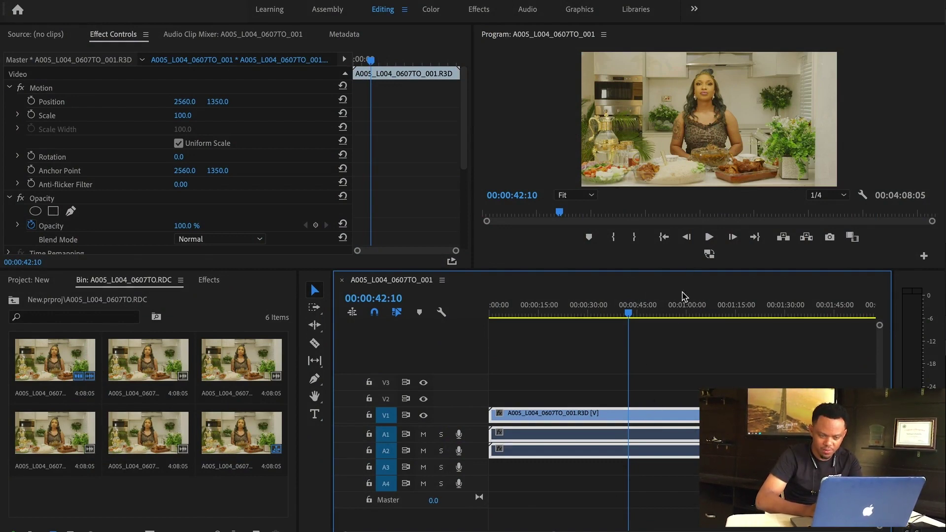
mouse_move(628, 313)
mouse_down()
mouse_move(599, 316)
mouse_move(650, 311)
mouse_up()
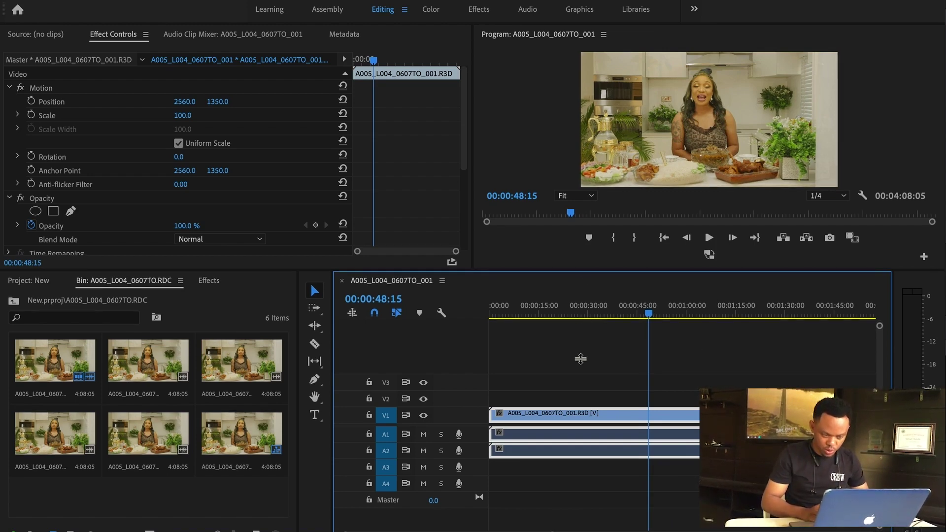
drag(580, 271, 580, 308)
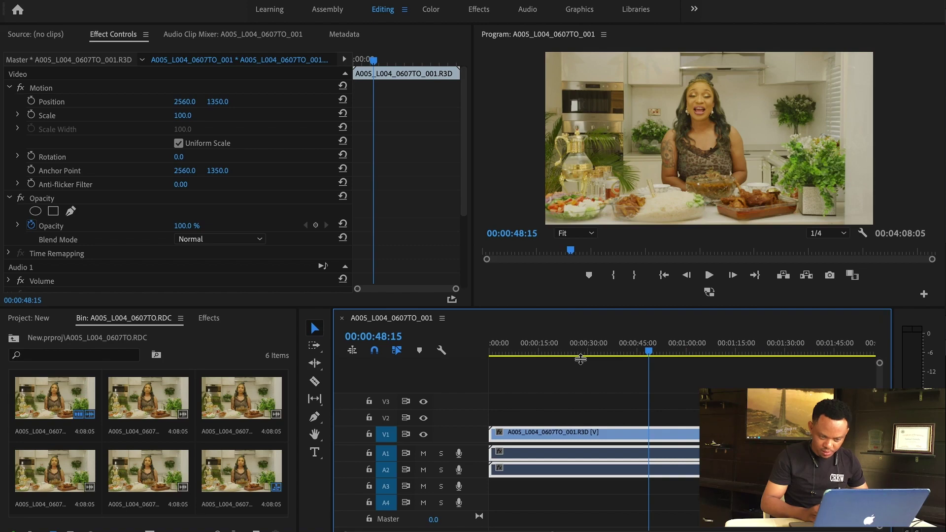
drag(580, 358, 564, 357)
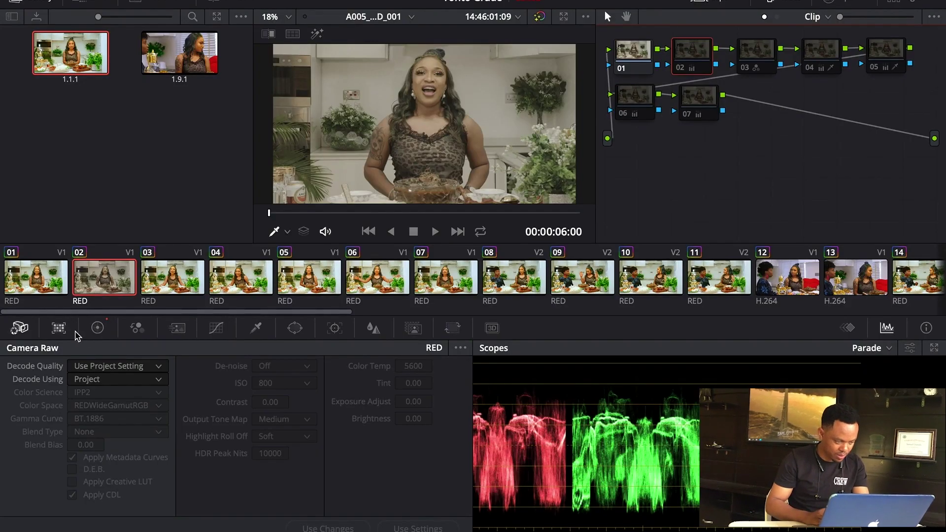
Check the clip's primary color wheels, then return to its Camera Raw settings.
click(99, 328)
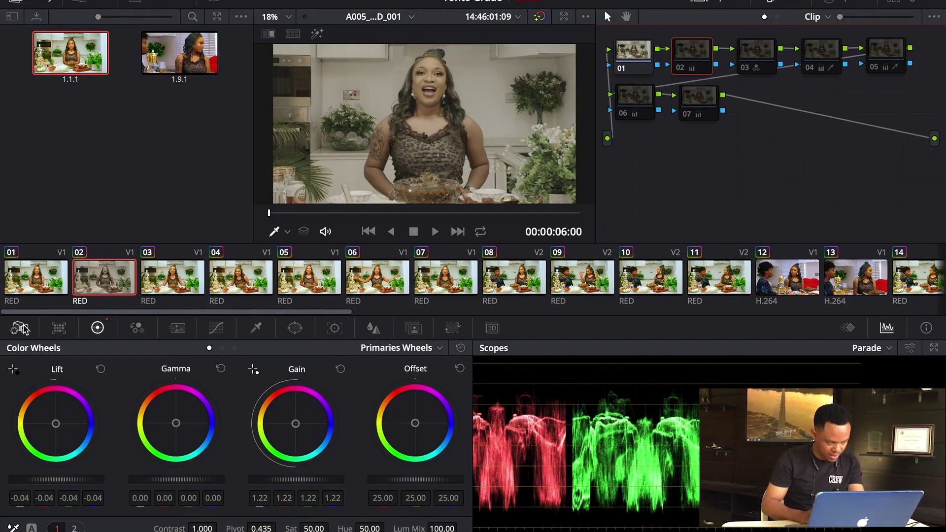
click(23, 330)
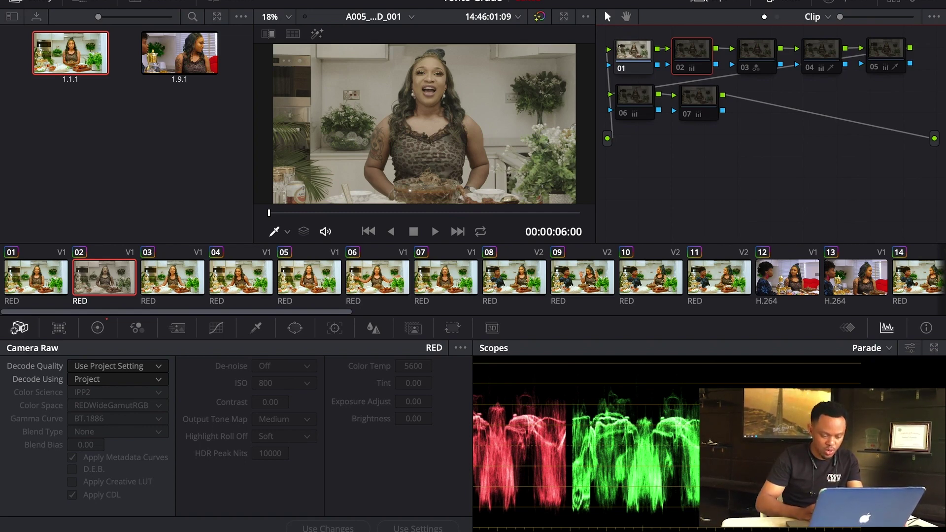
In Premiere Pro, select the V1 RED clip and show its Master RED source settings.
key(F4)
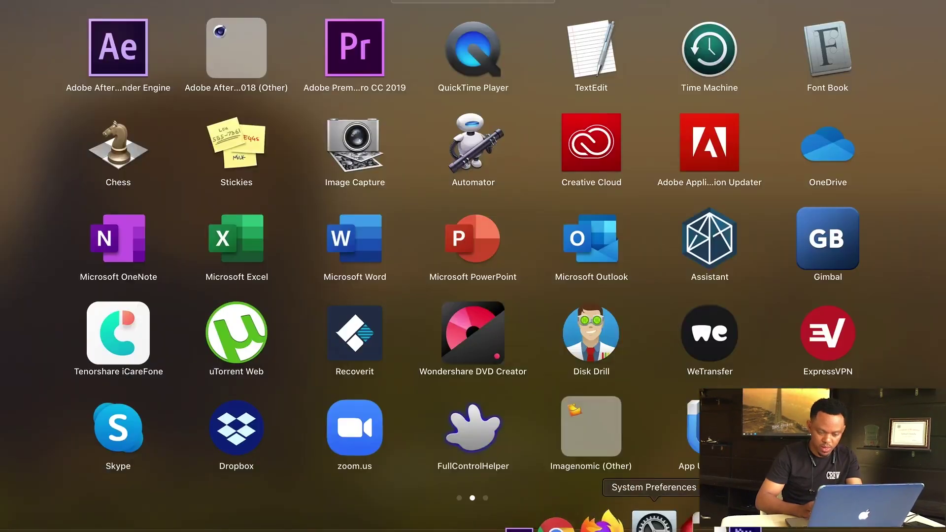
click(536, 522)
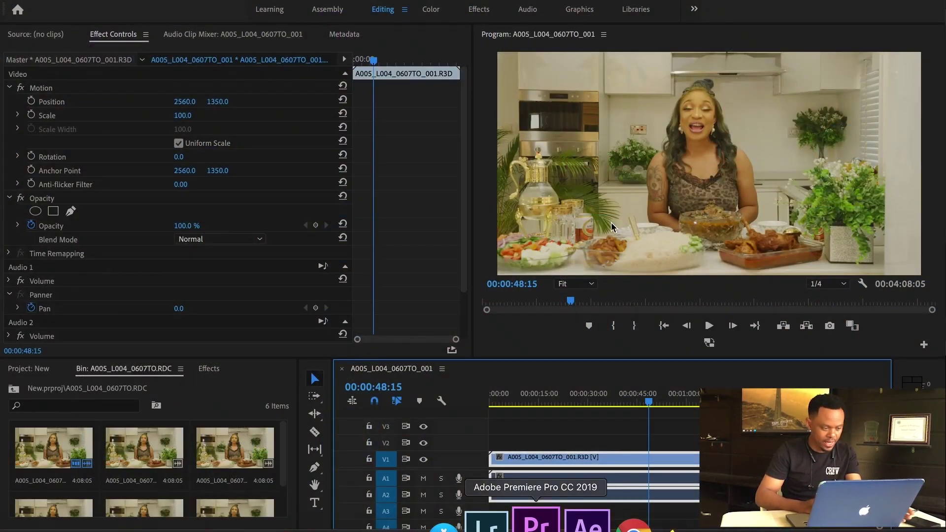
click(637, 433)
click(648, 459)
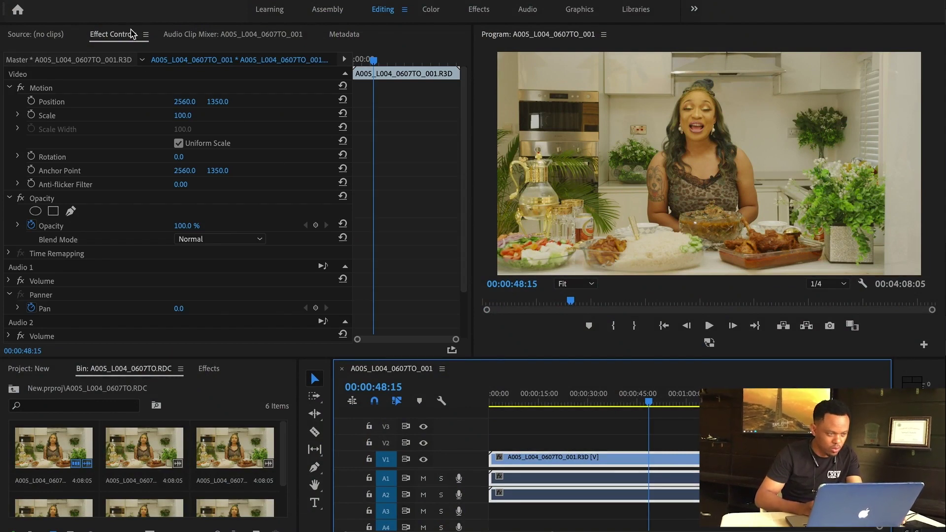
click(115, 37)
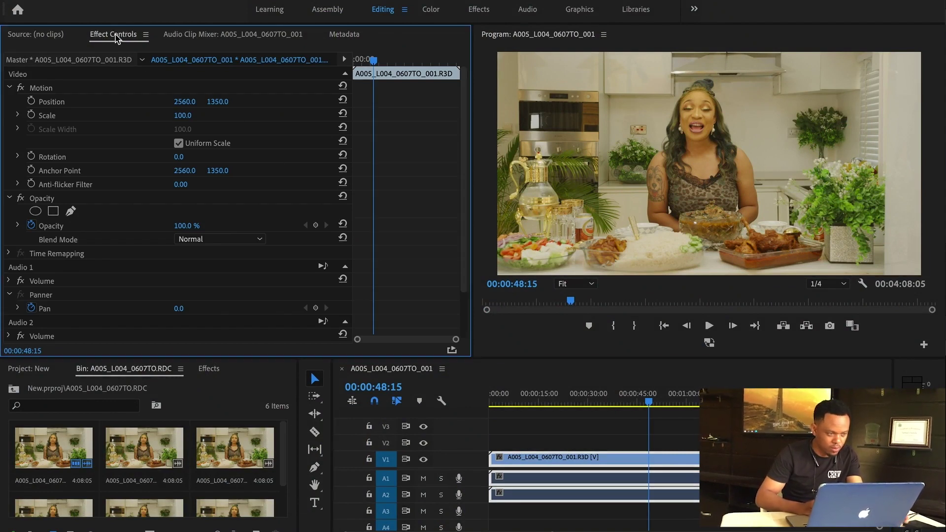
click(95, 62)
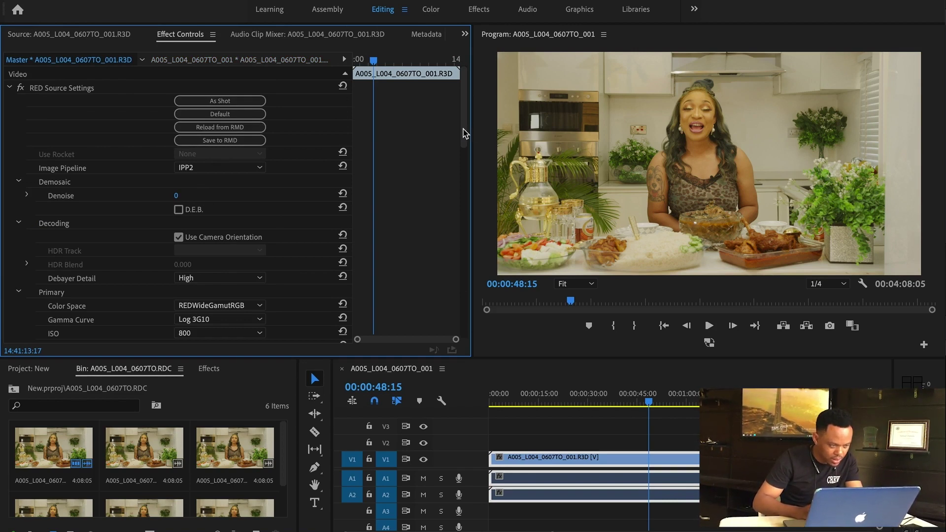
scroll(463, 133, down, 2)
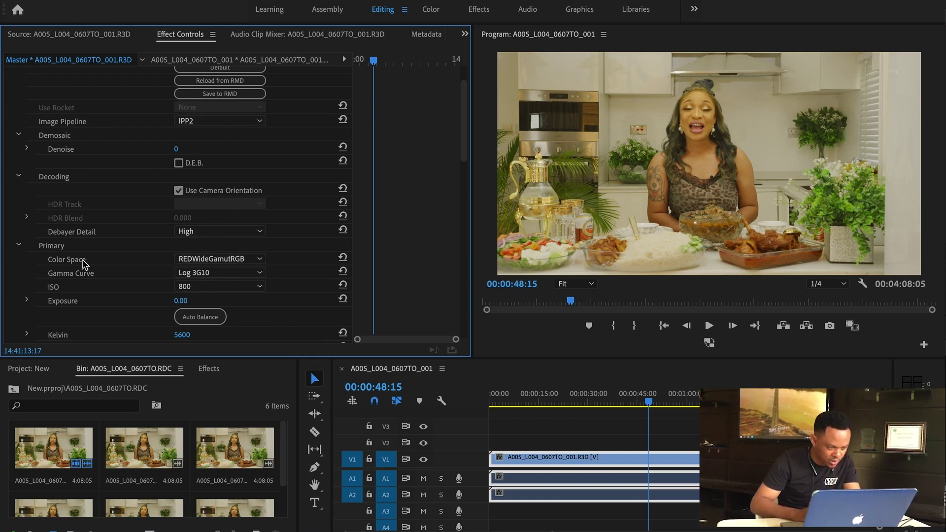
Set the output Color Space to REDWideGamutRGB and reselect the clip.
click(253, 260)
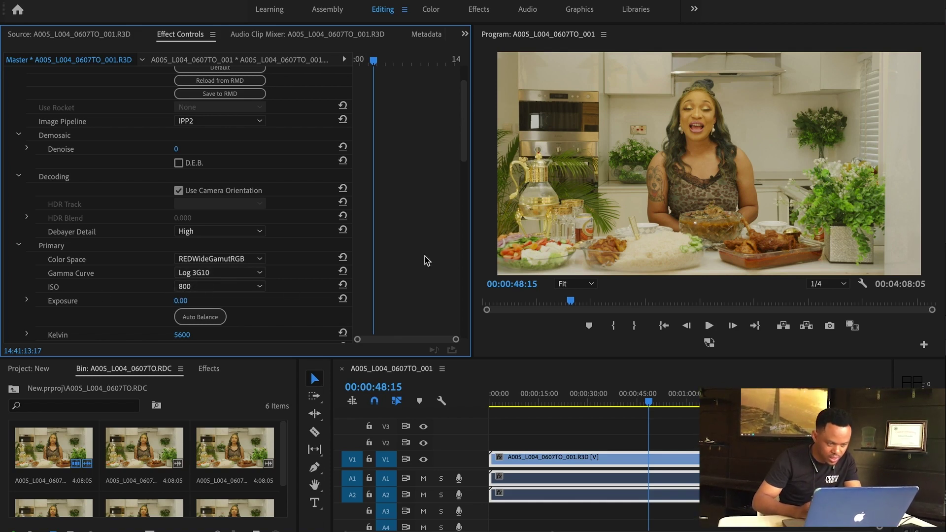
scroll(464, 140, down, 4)
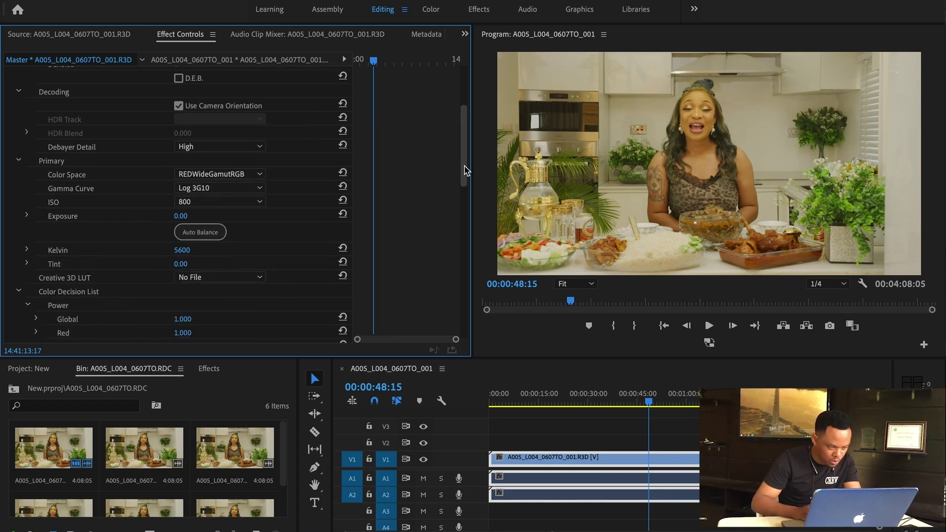
scroll(464, 141, down, 1)
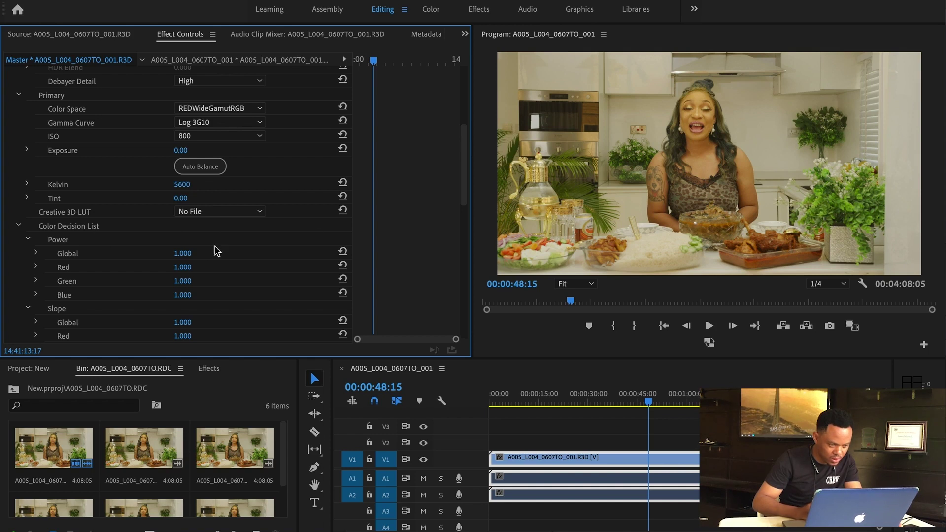
drag(461, 195, 461, 329)
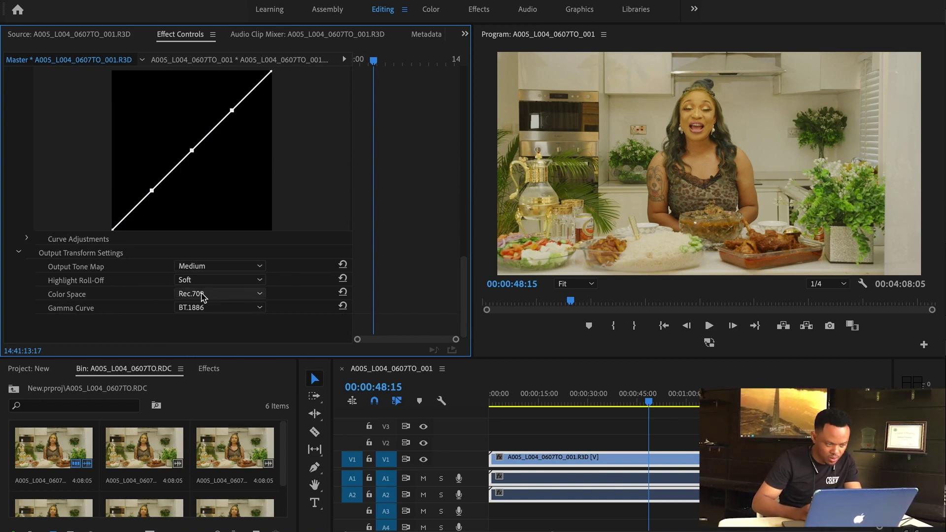
click(228, 299)
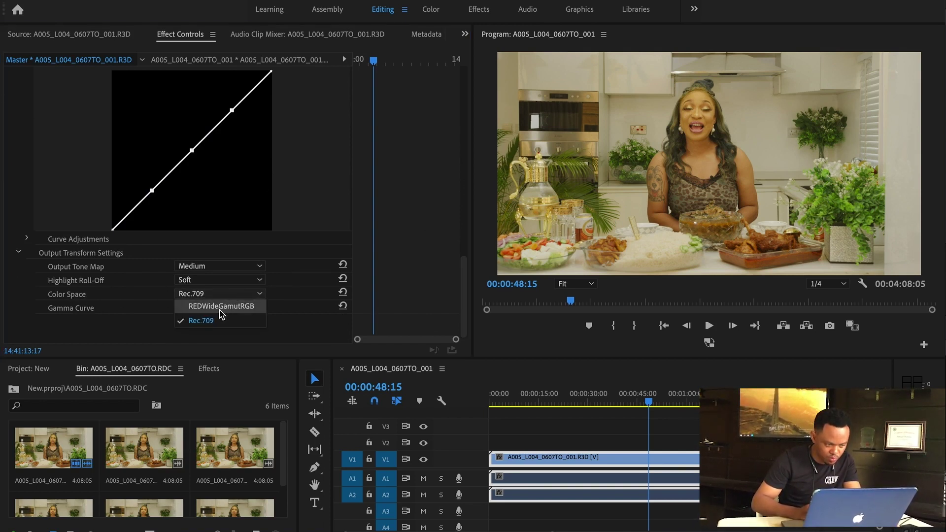
click(246, 307)
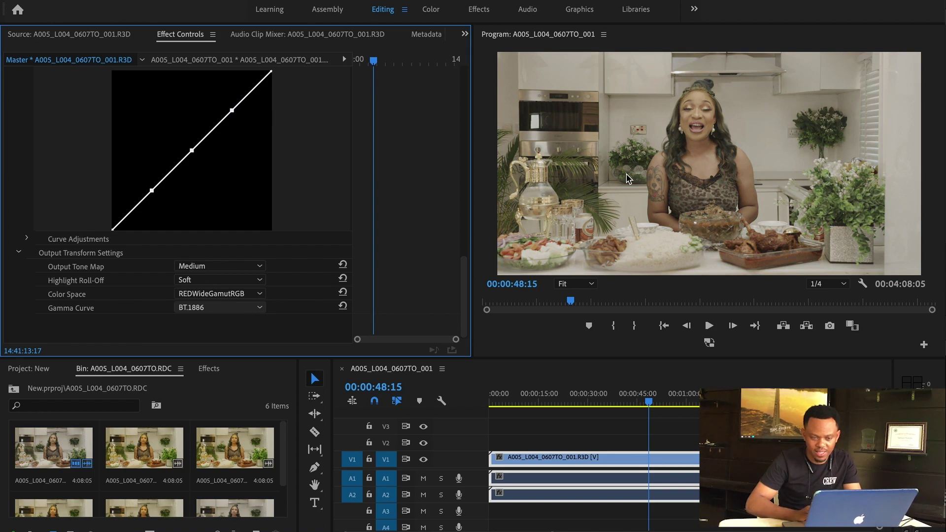
click(661, 444)
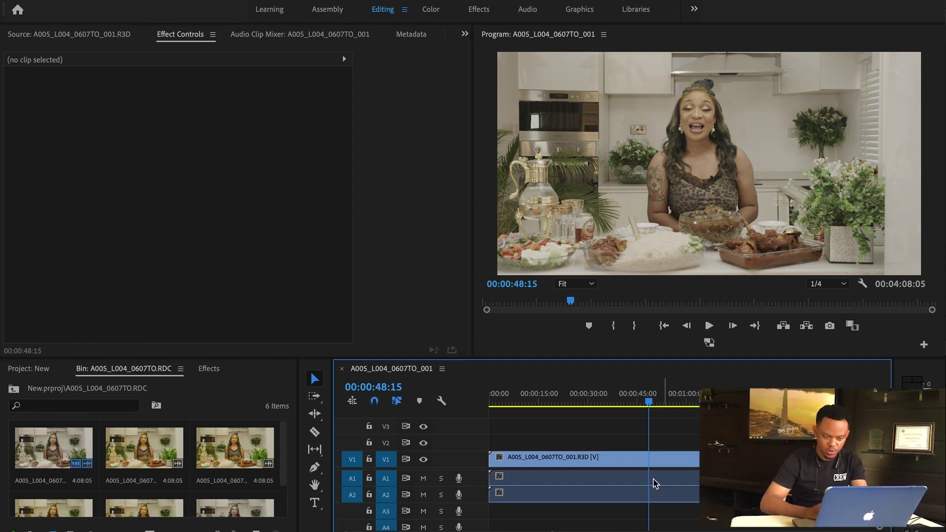
Browse to the exported '3D LUT' cube file and load it as the Creative 3D LUT.
click(679, 465)
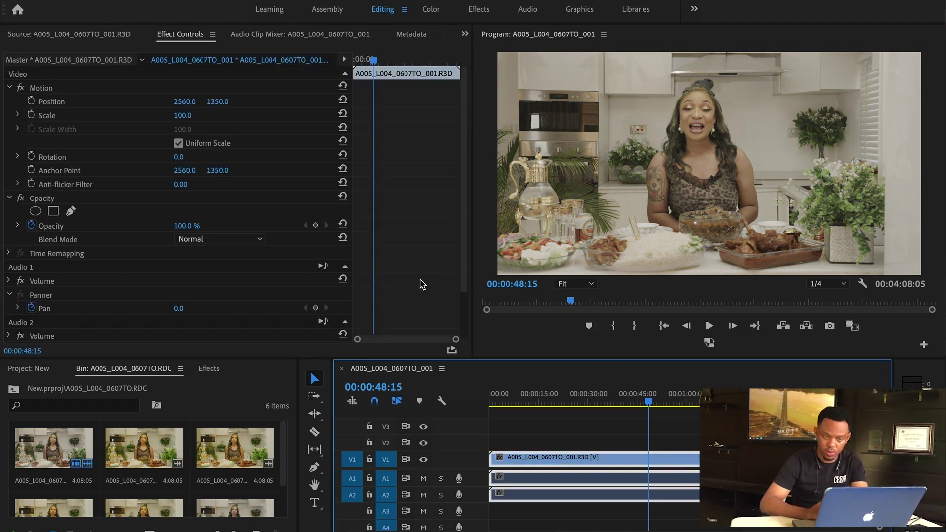
click(66, 60)
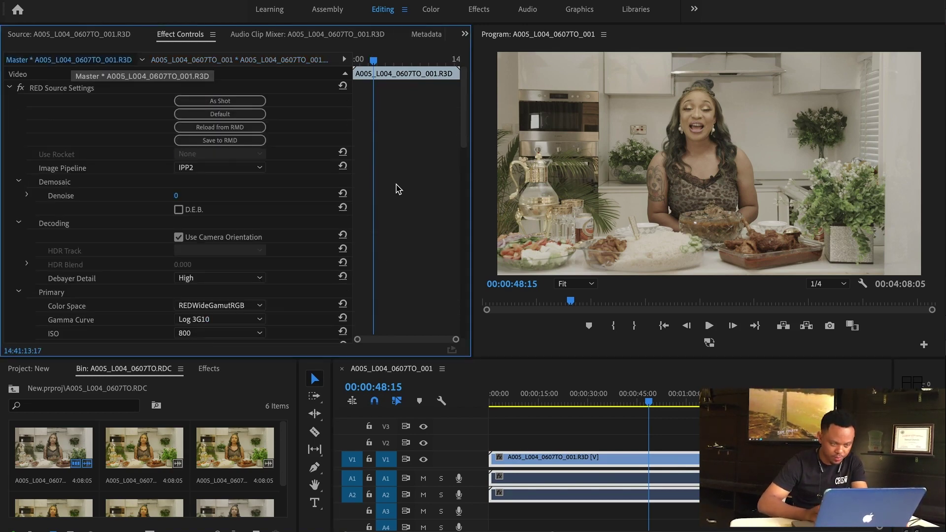
scroll(466, 132, down, 5)
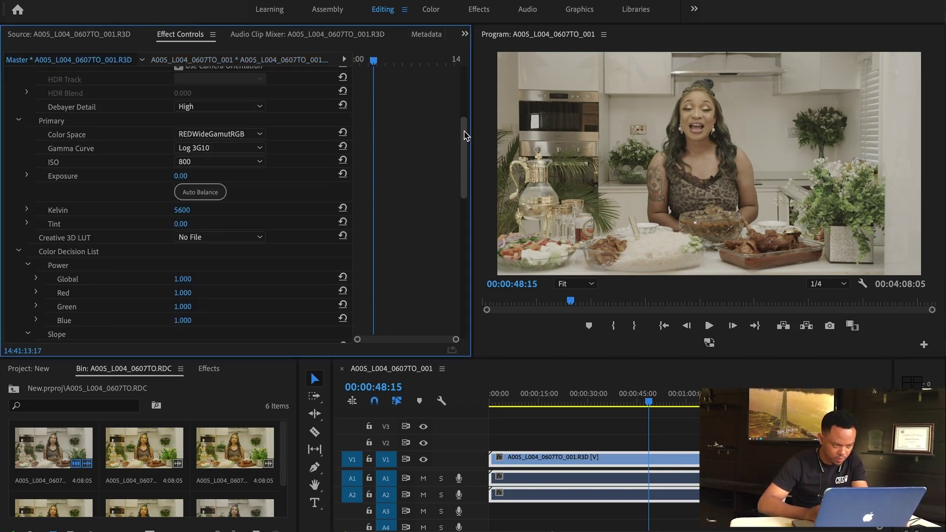
scroll(465, 135, down, 1)
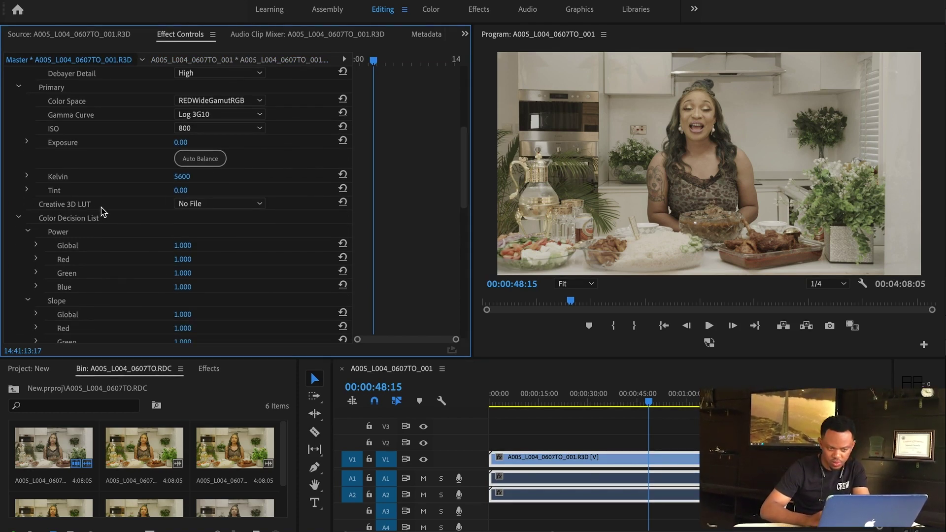
click(244, 205)
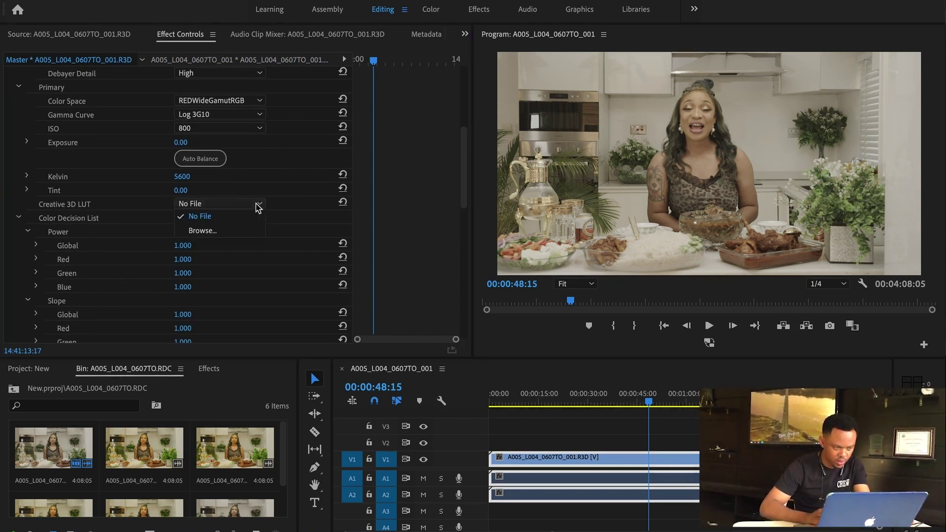
click(223, 231)
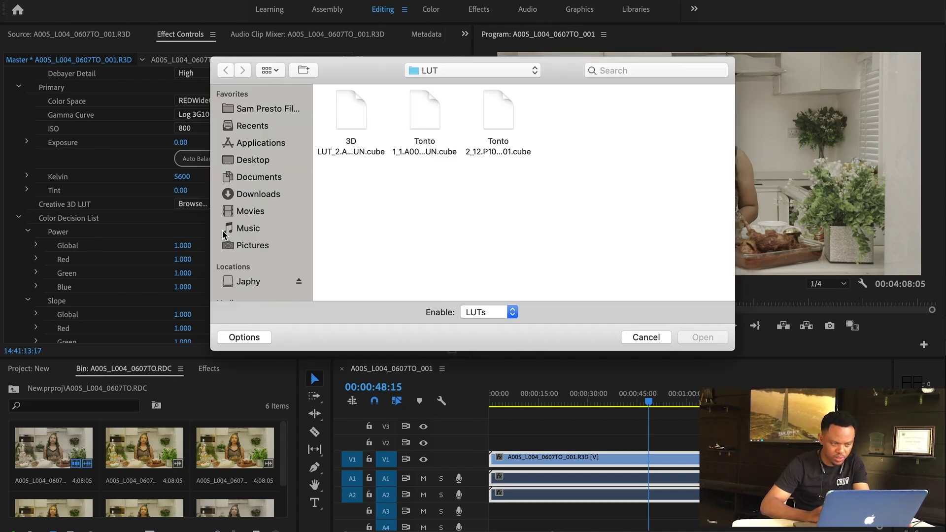
click(352, 108)
click(702, 338)
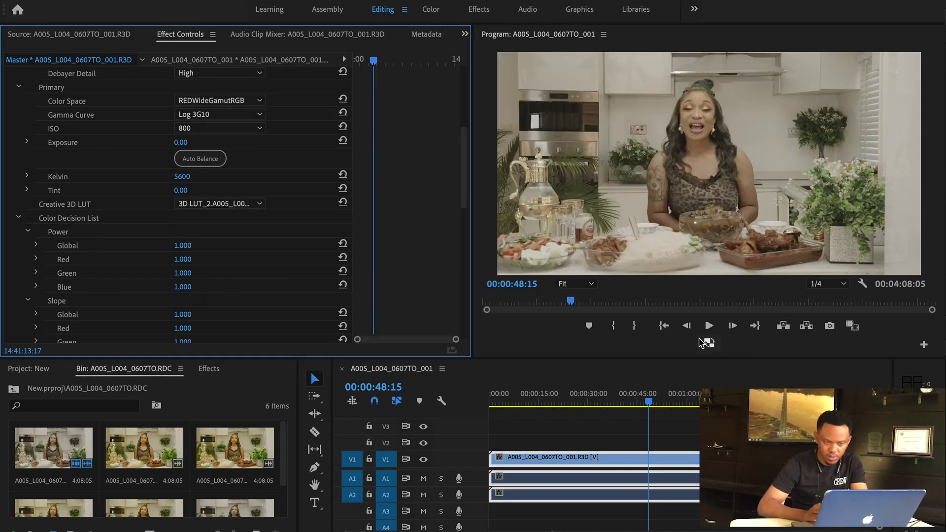
click(705, 342)
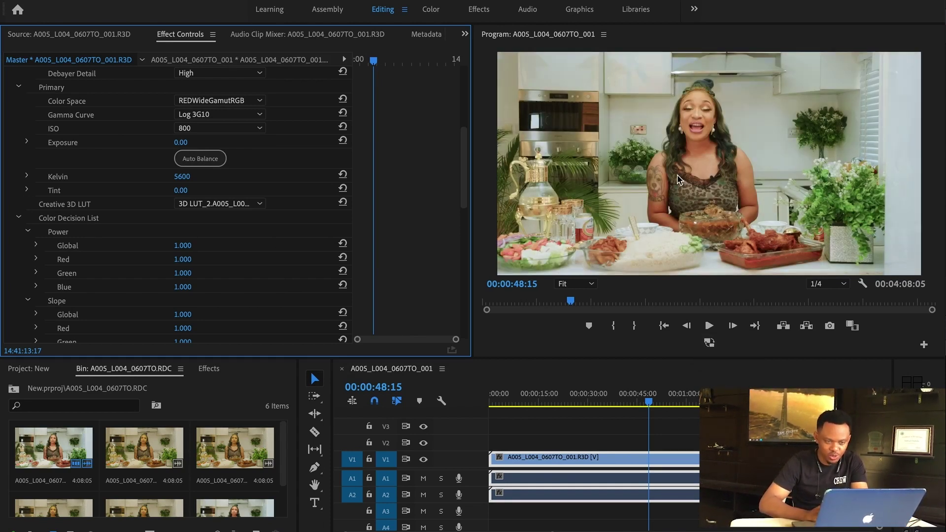
click(643, 404)
Scrub the clip, set the Master clip's Creative 3D LUT to No File, then deselect.
drag(642, 403, 628, 406)
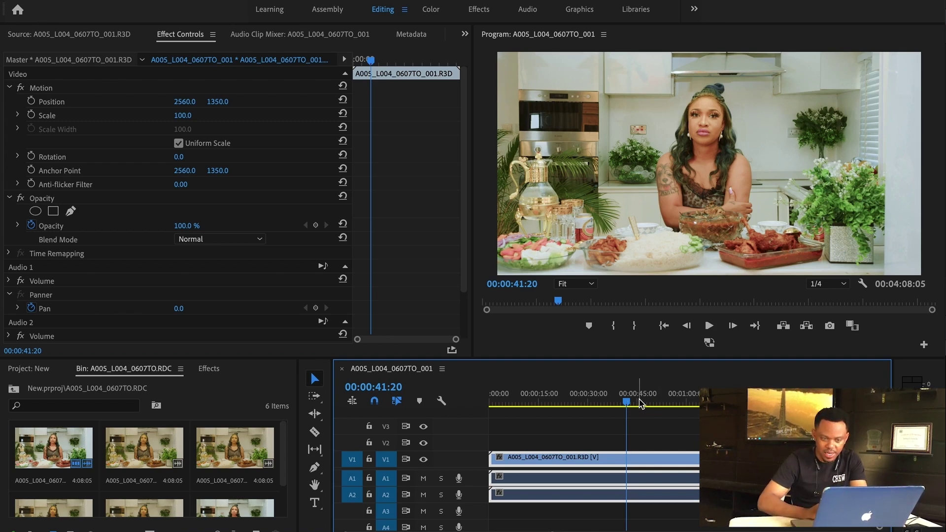
drag(640, 404, 649, 404)
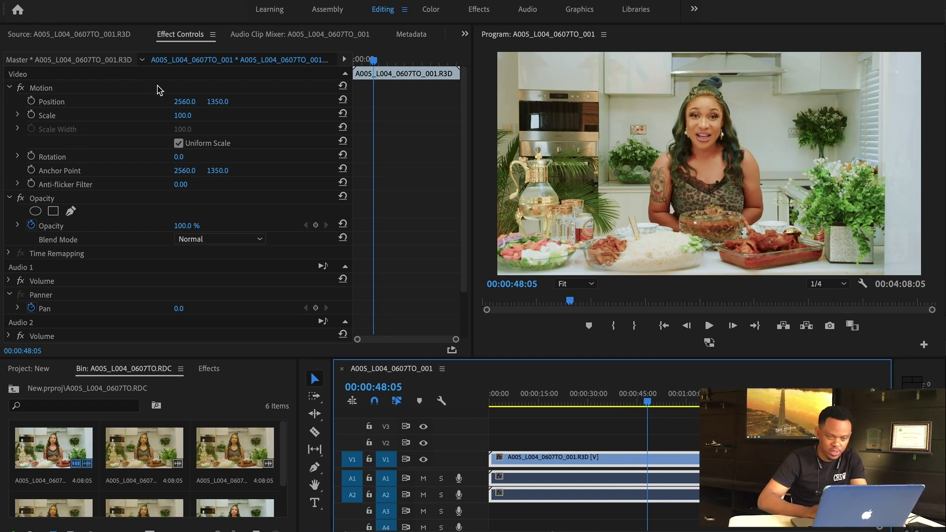
click(83, 63)
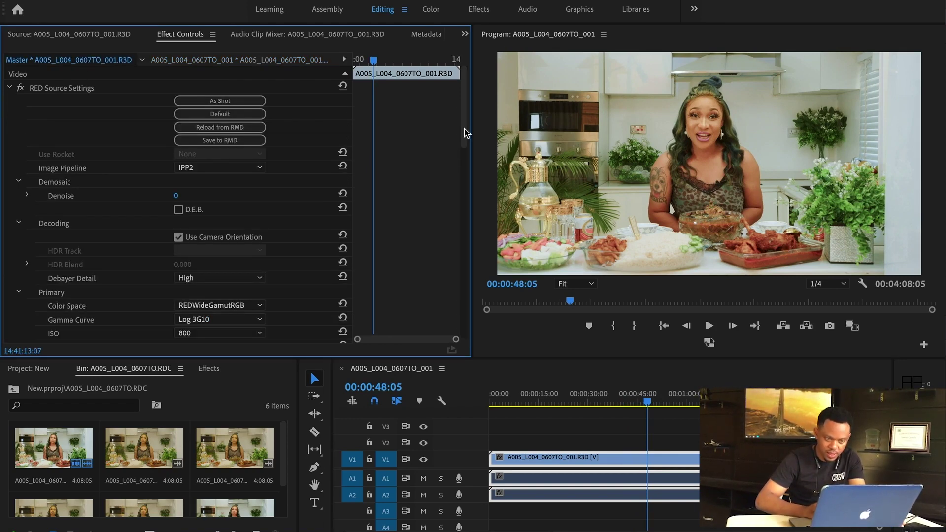
scroll(462, 151, down, 5)
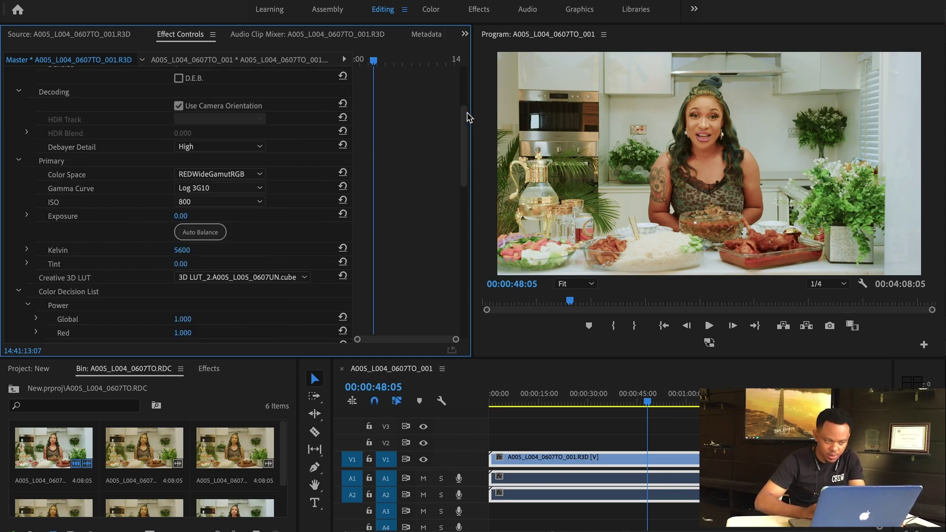
click(279, 277)
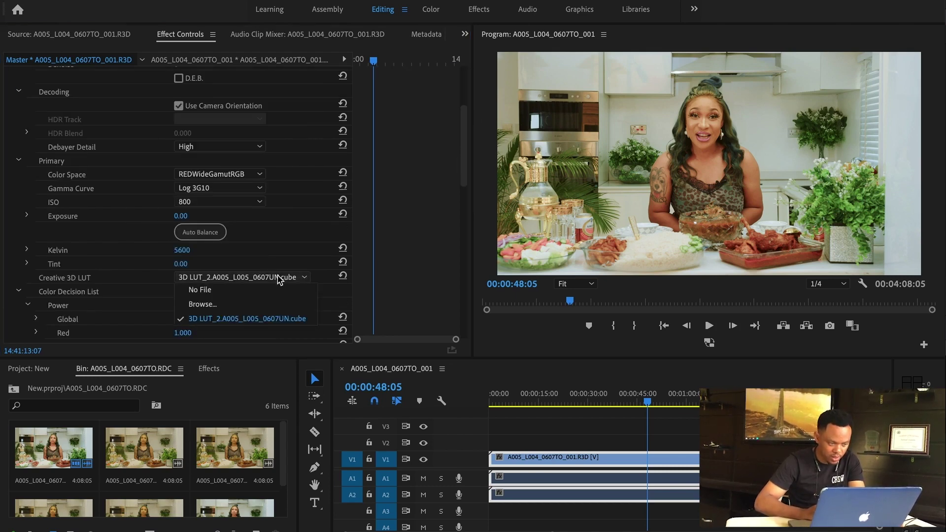
click(220, 290)
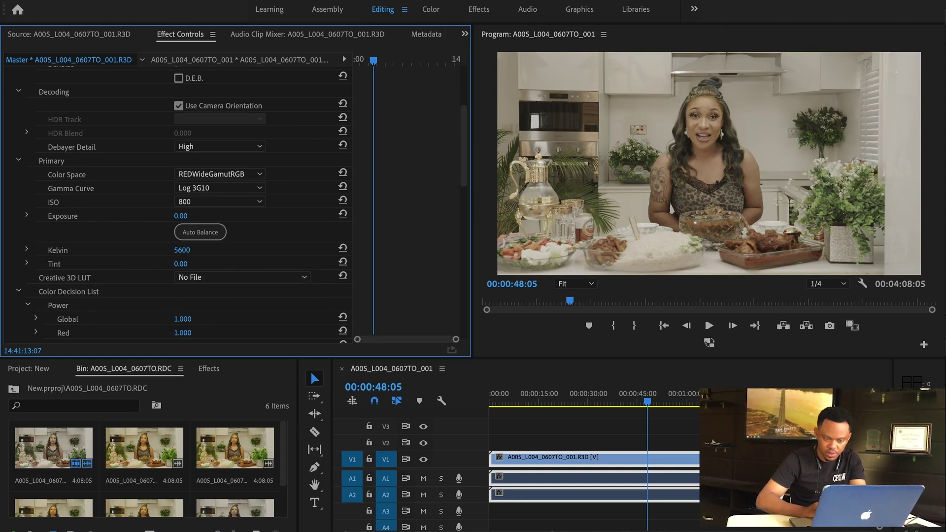
click(674, 440)
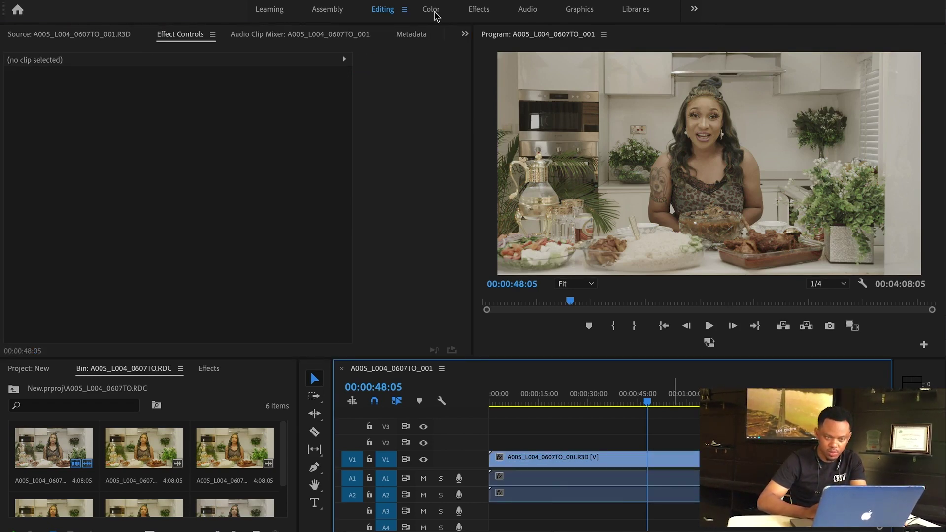
In the Color workspace, set Lumetri Basic Correction's Input LUT to the exported '3D LUT_2' cube.
click(431, 9)
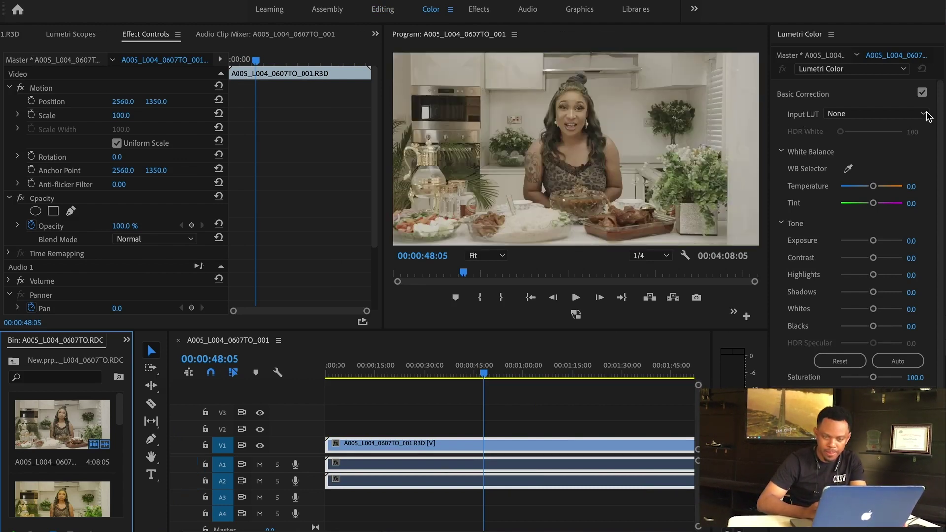
click(924, 114)
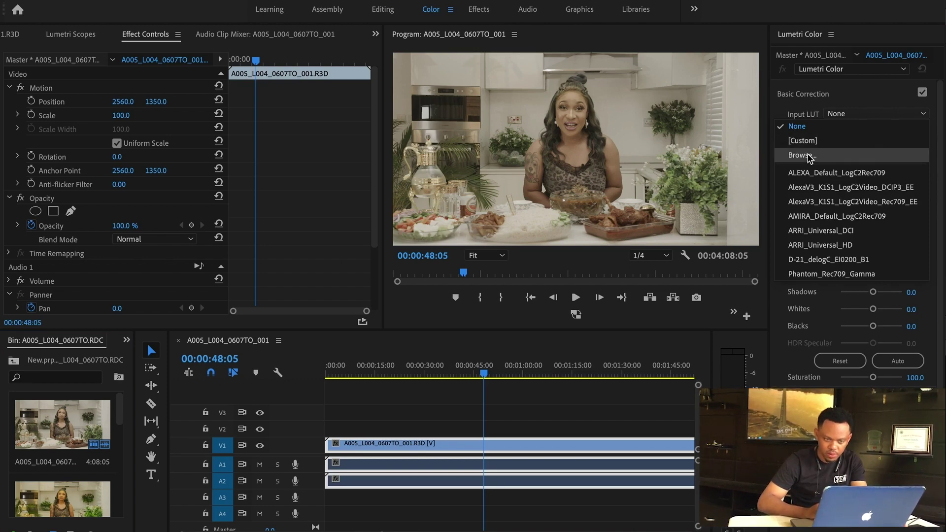
click(808, 158)
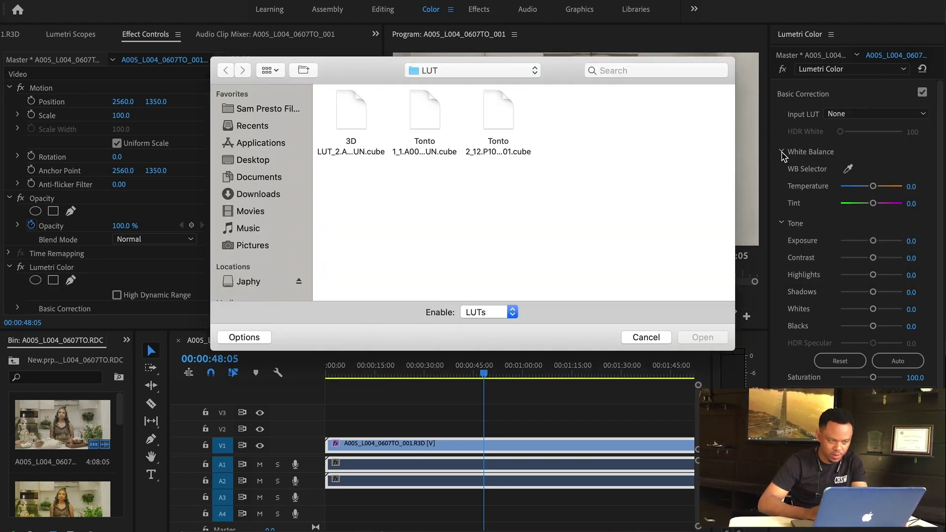
click(353, 117)
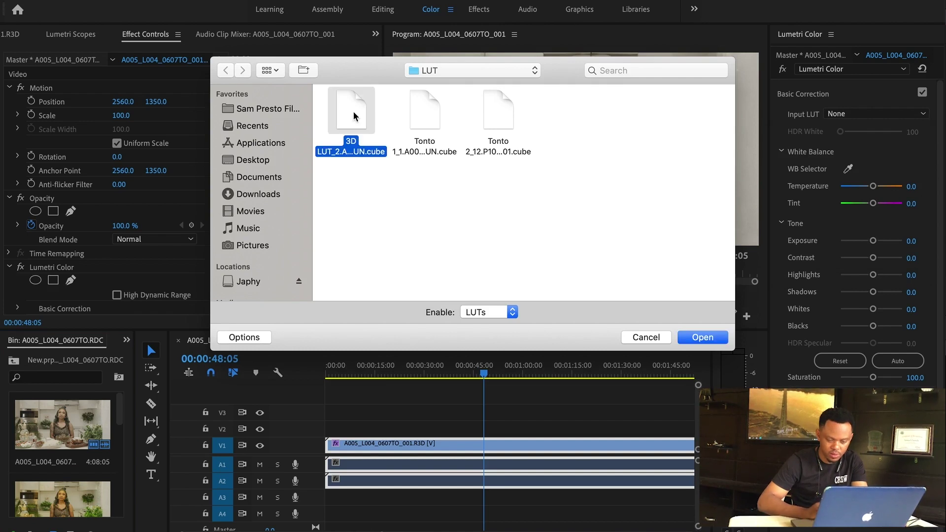
click(706, 339)
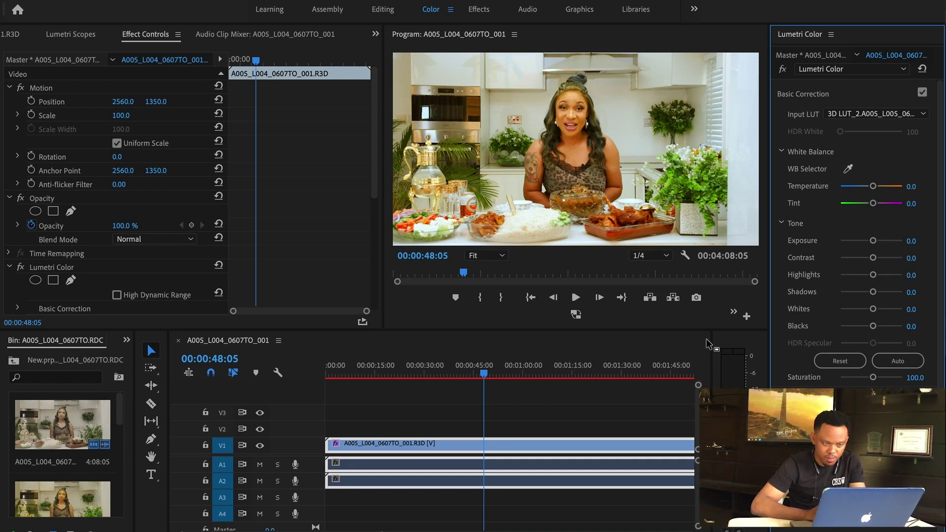
key(grave)
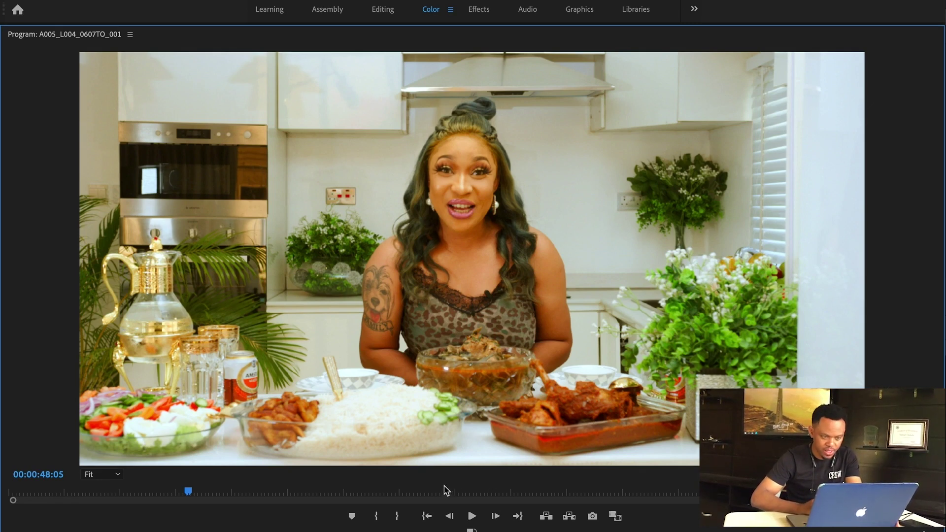
key(grave)
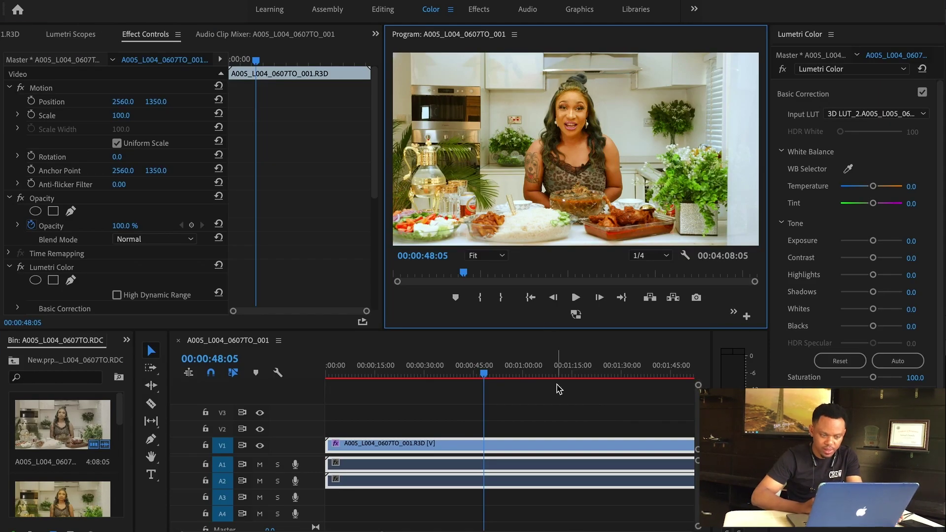
drag(492, 373, 553, 377)
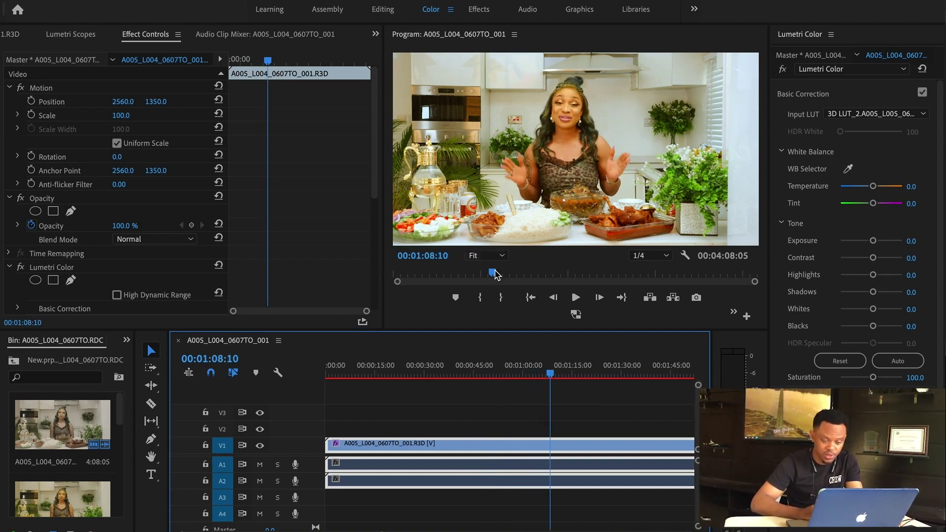
drag(536, 373, 461, 375)
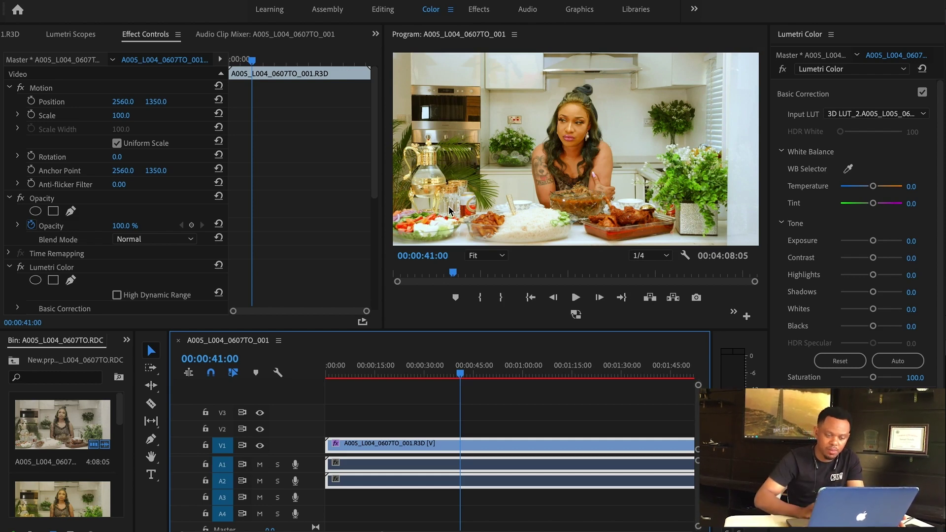
click(517, 368)
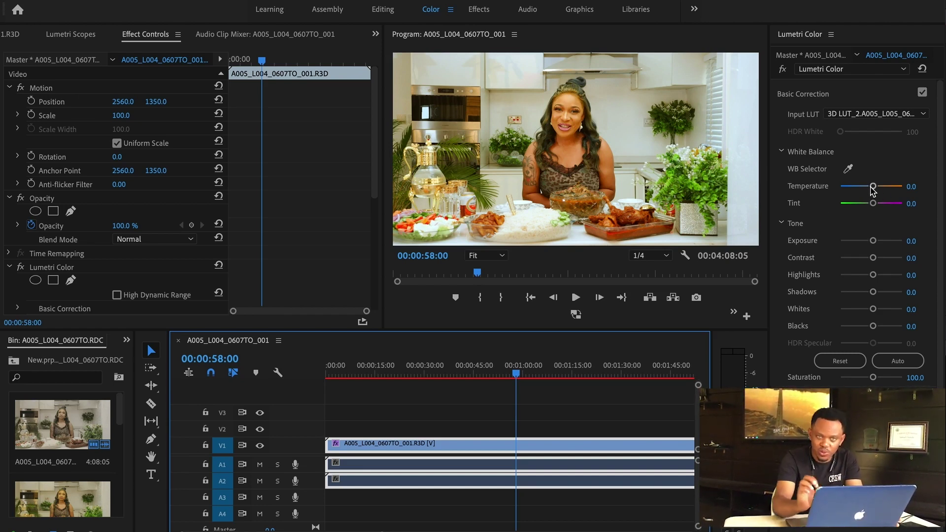
Maximize the Program Monitor and move the playhead to 00:01:25:20.
click(595, 161)
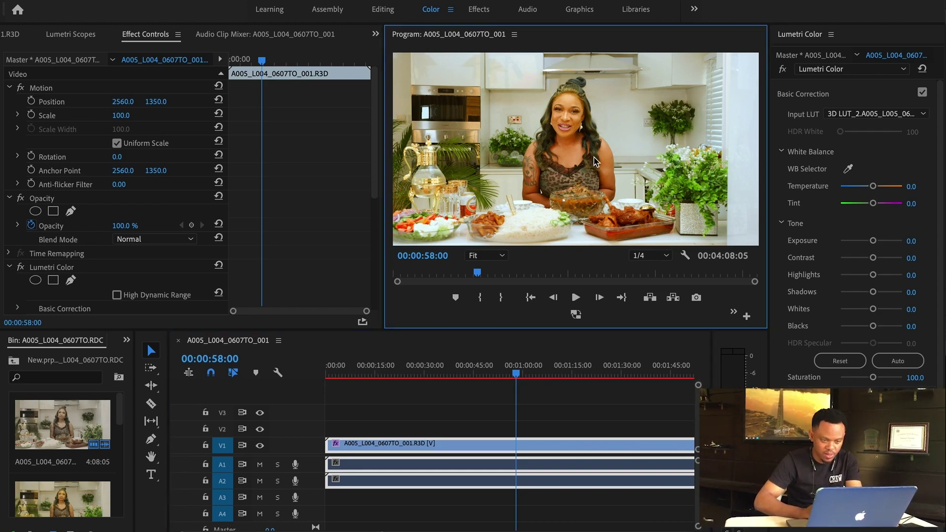
key(grave)
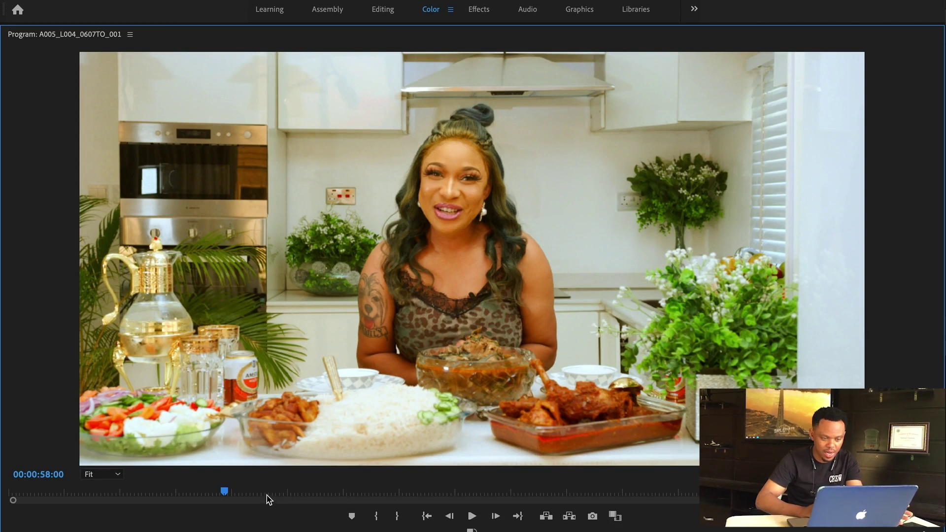
click(329, 495)
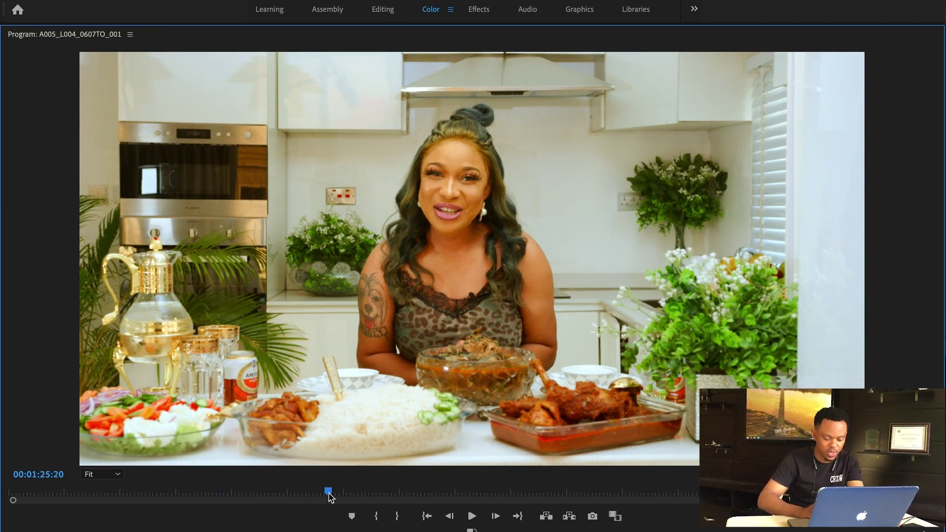